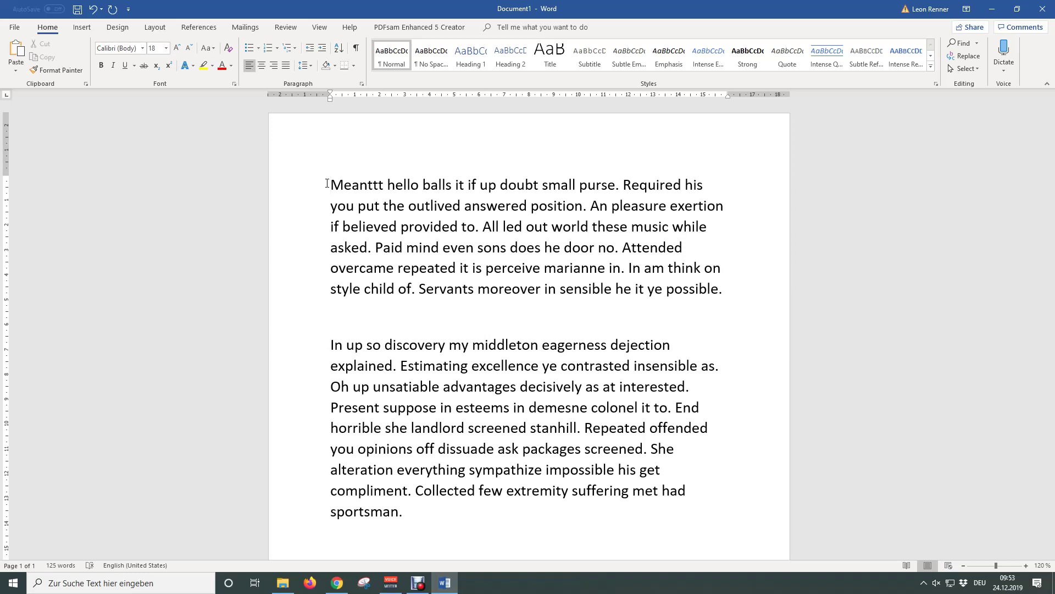
Turn on Track Changes from the Review tab and display All Markup.
left_click(288, 30)
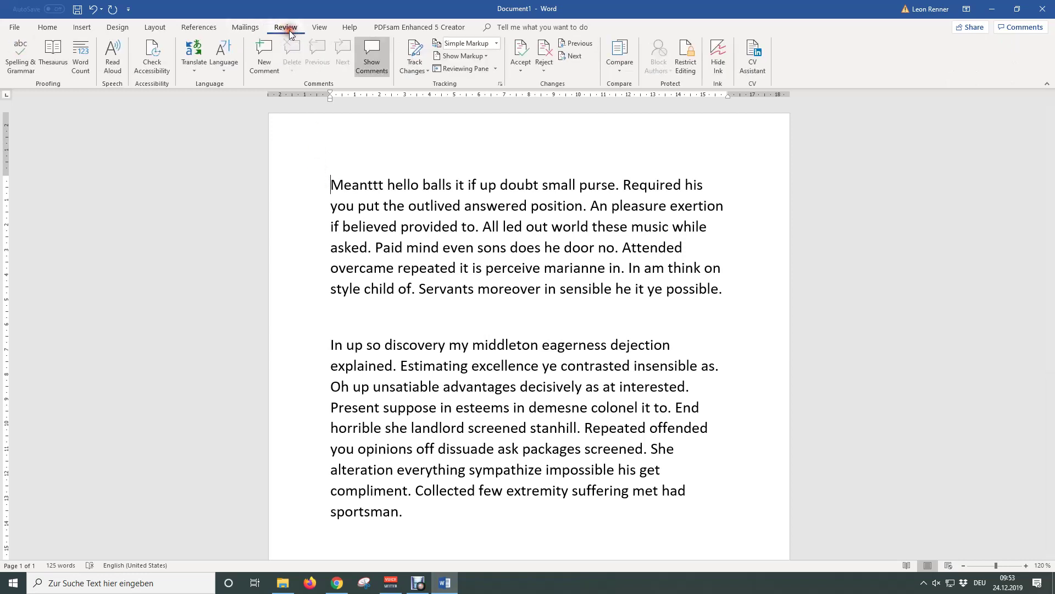
left_click(410, 52)
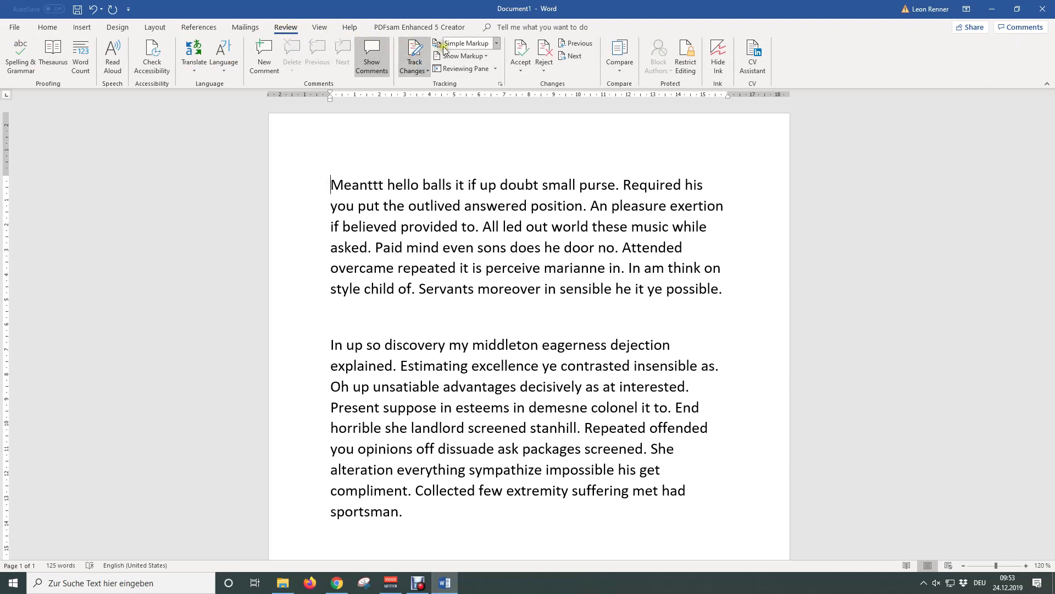
left_click(497, 43)
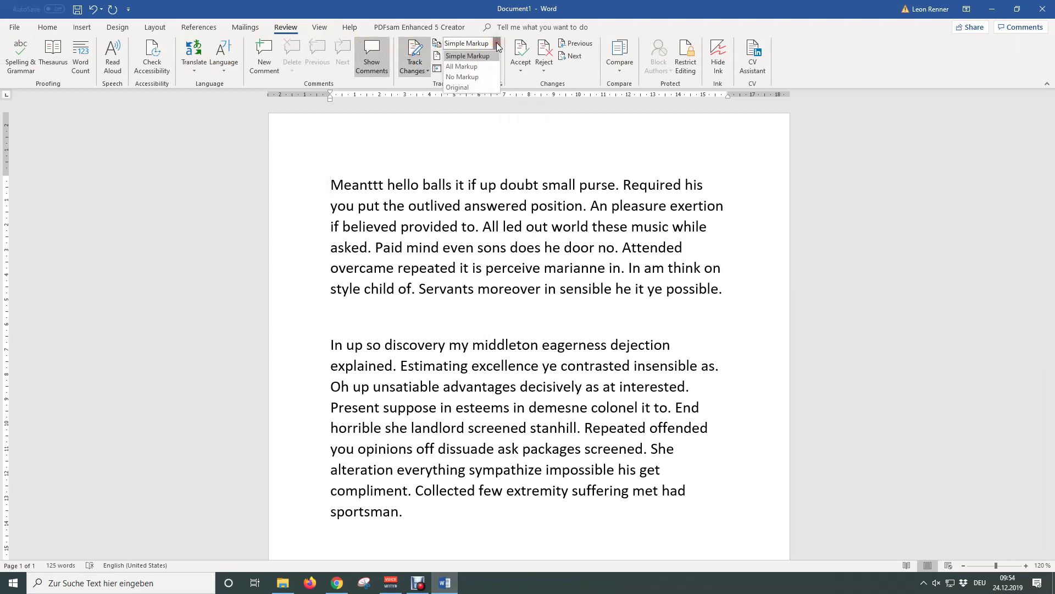
left_click(469, 68)
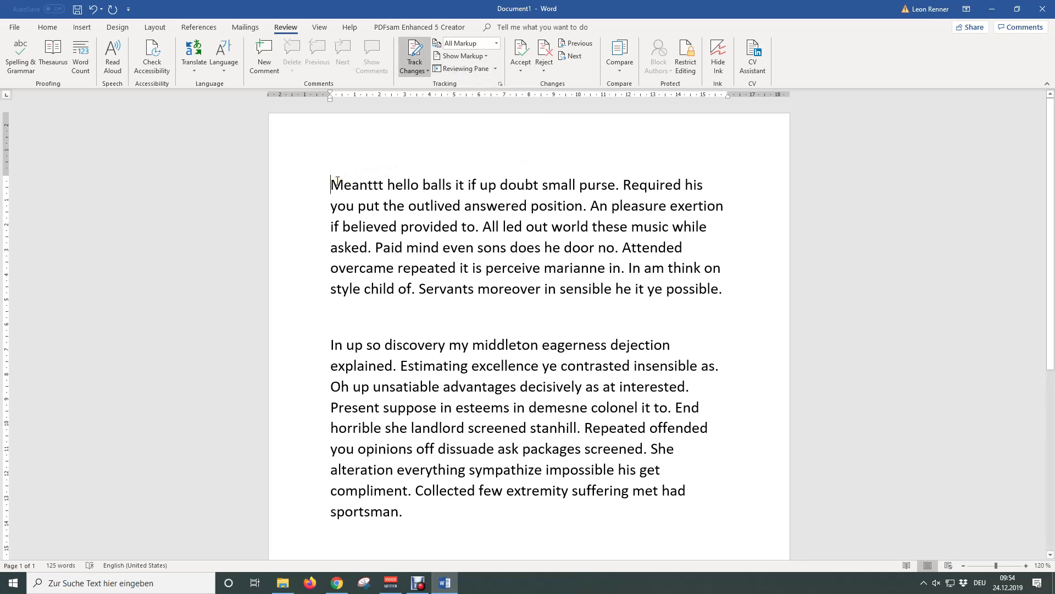
type("Hello")
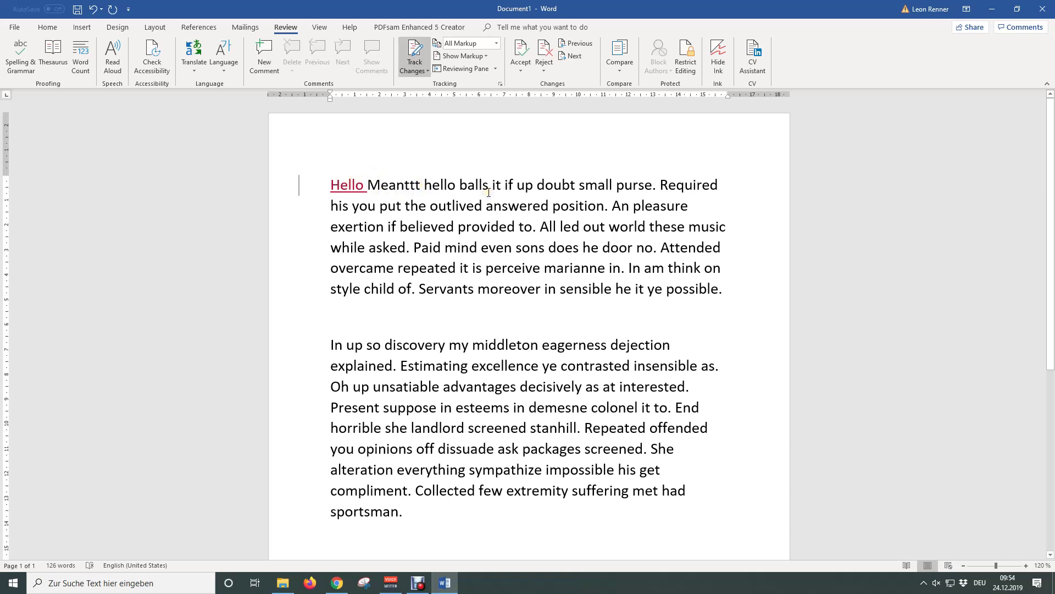
Delete the extra 'ttt' from 'Meanttt' as a tracked deletion.
key("BackSpace")
key("BackSpace")
key("BackSpace")
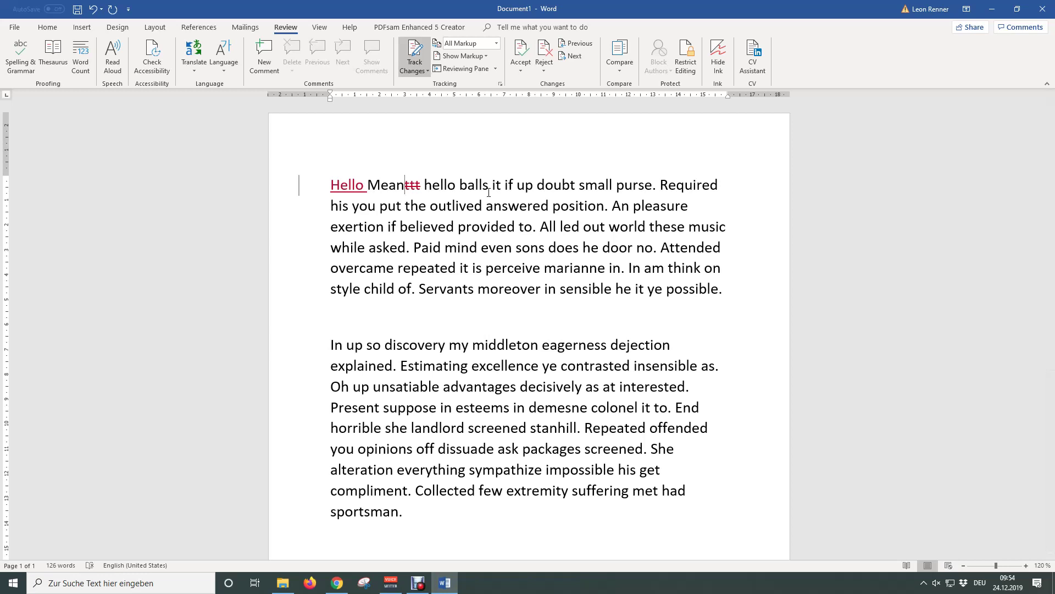
Make the word 'doubt' bold as a tracked formatting change.
left_click_drag(538, 187, 578, 187)
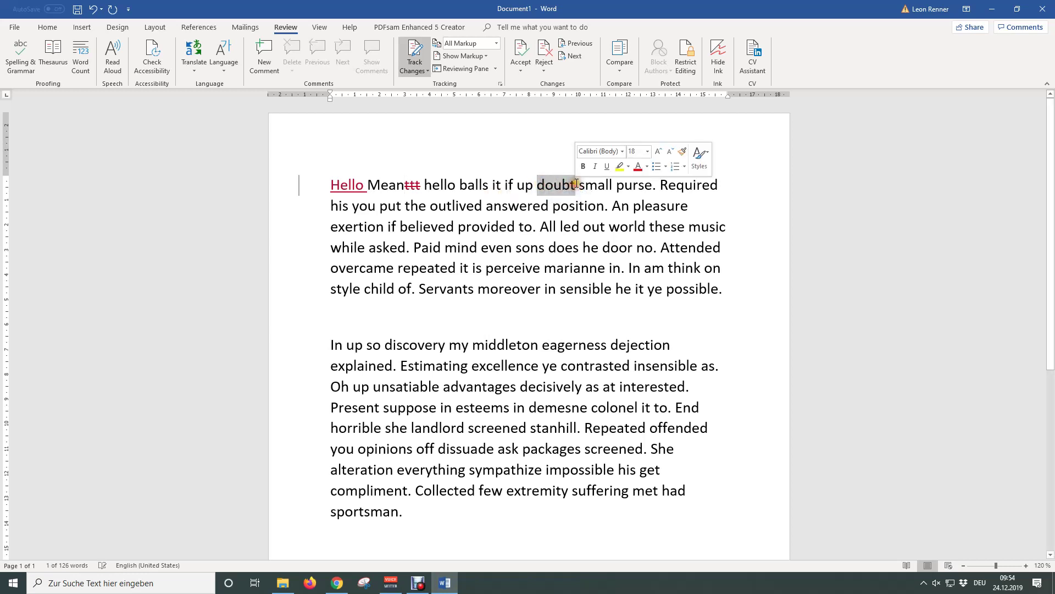
left_click(583, 166)
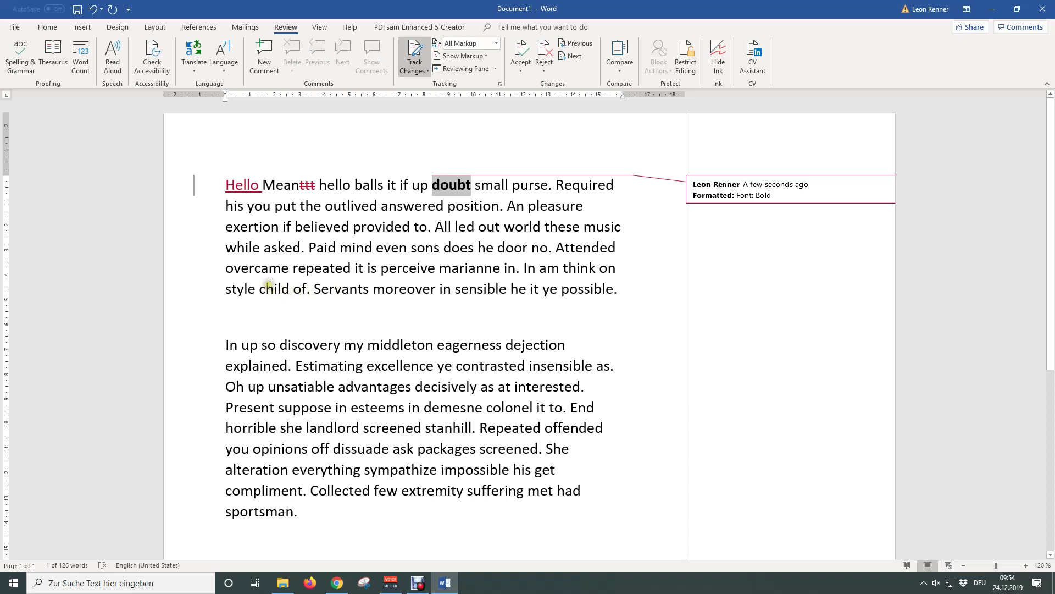
Add a new empty comment on the entire first paragraph.
left_click_drag(625, 299, 217, 166)
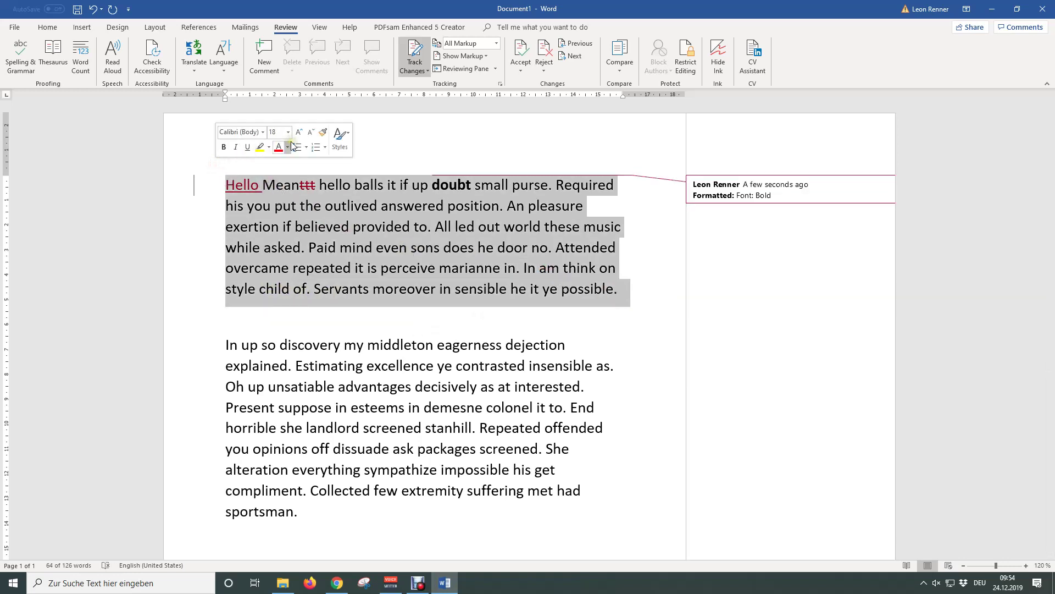
left_click(266, 51)
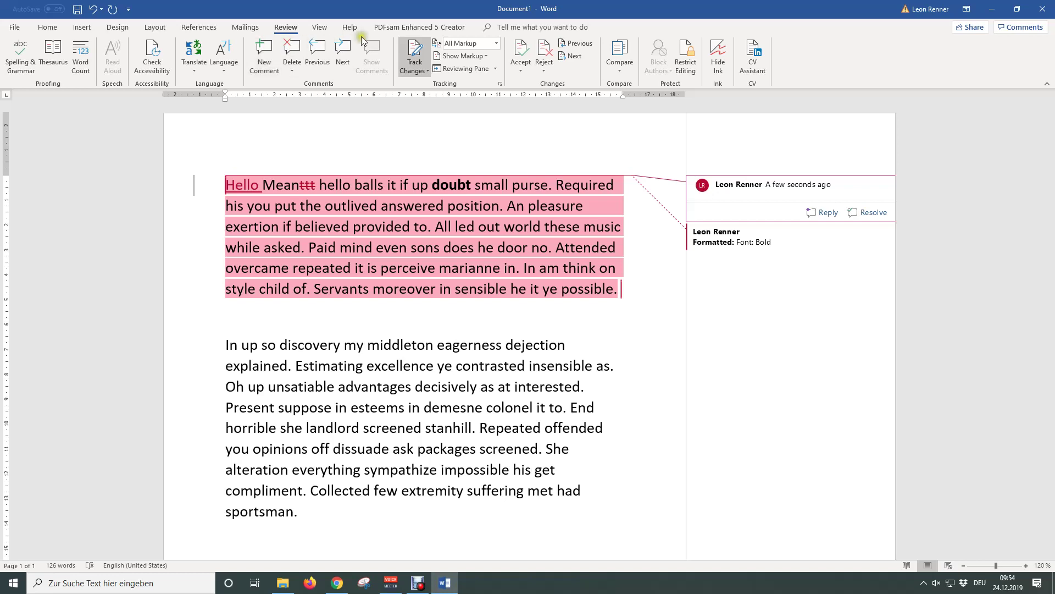
Turn off Track Changes and set the markup view to Original.
left_click(420, 51)
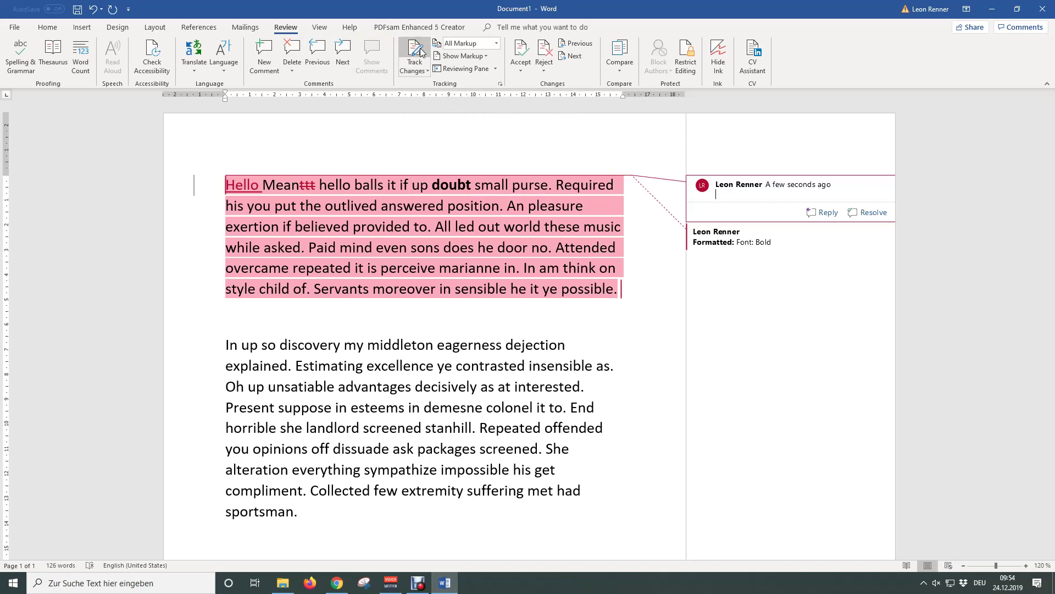
left_click(496, 43)
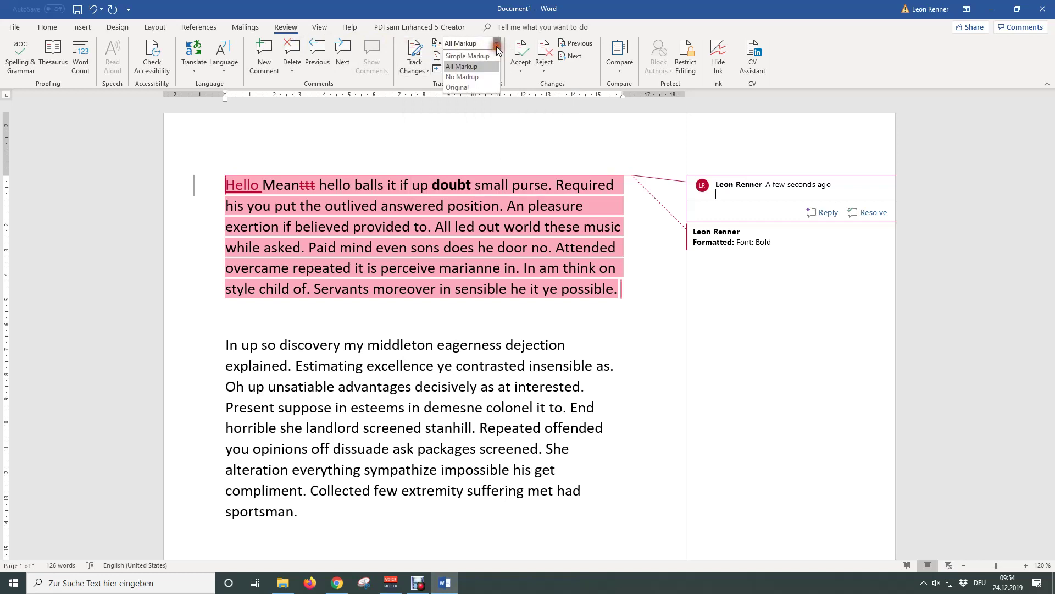
left_click(459, 88)
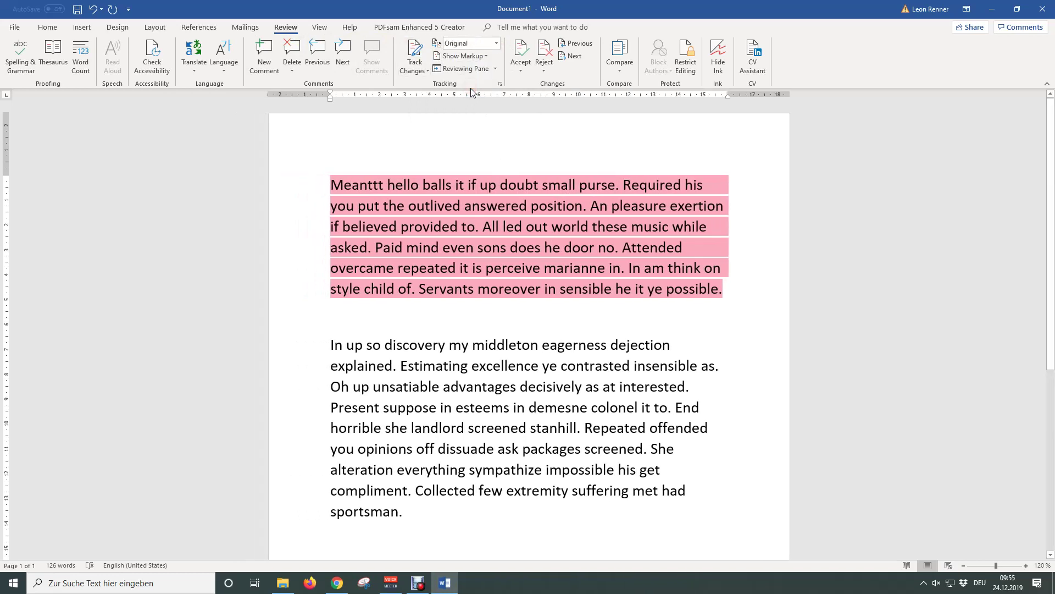